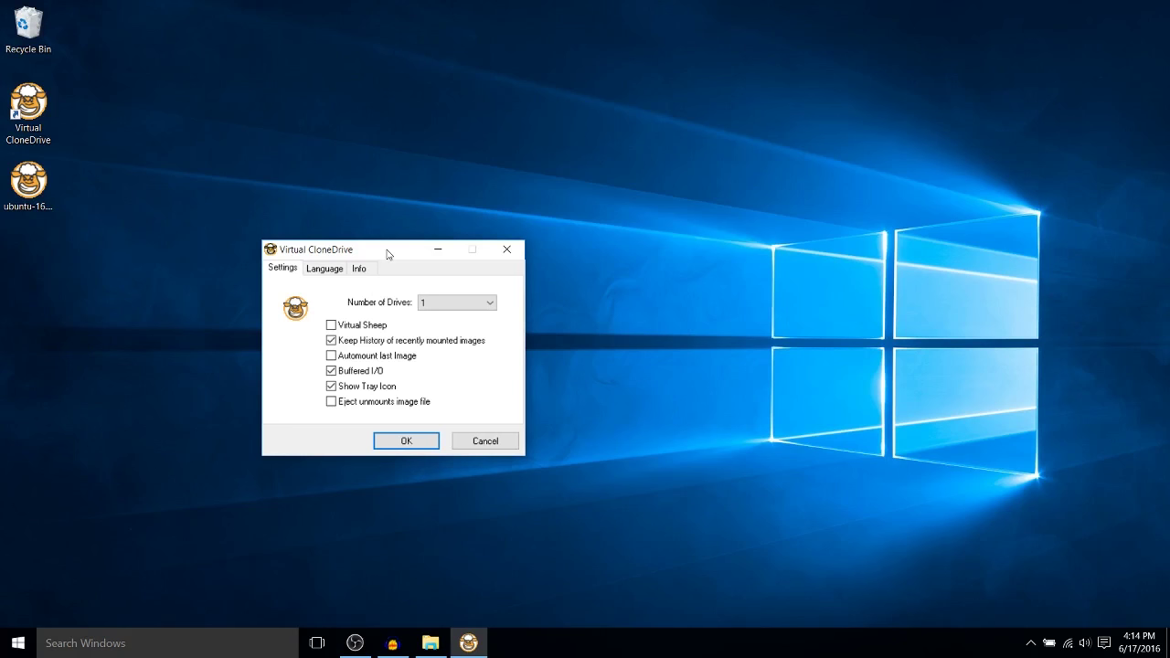
left_click_drag(388, 254, 311, 203)
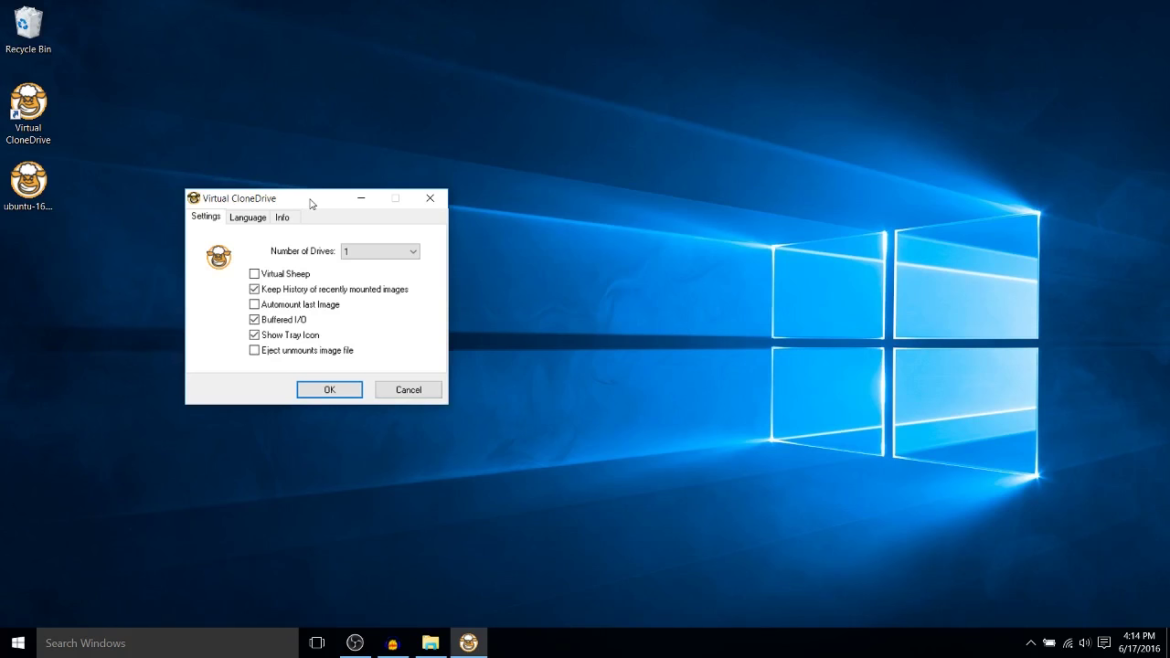
left_click_drag(311, 203, 335, 199)
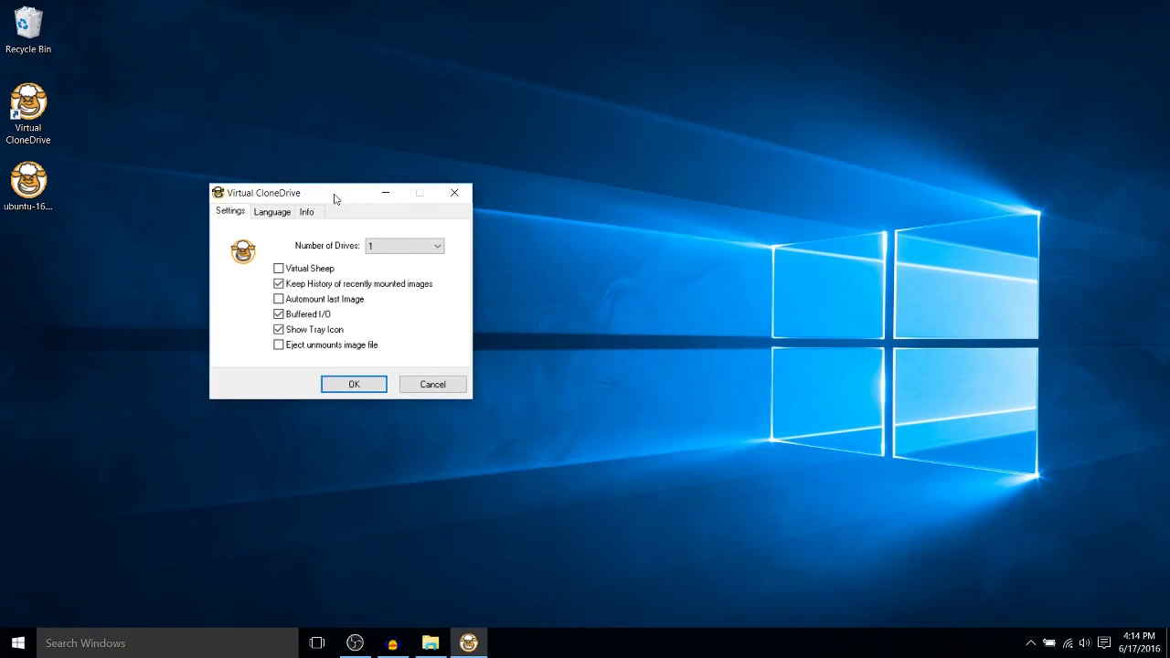
left_click_drag(357, 191, 365, 198)
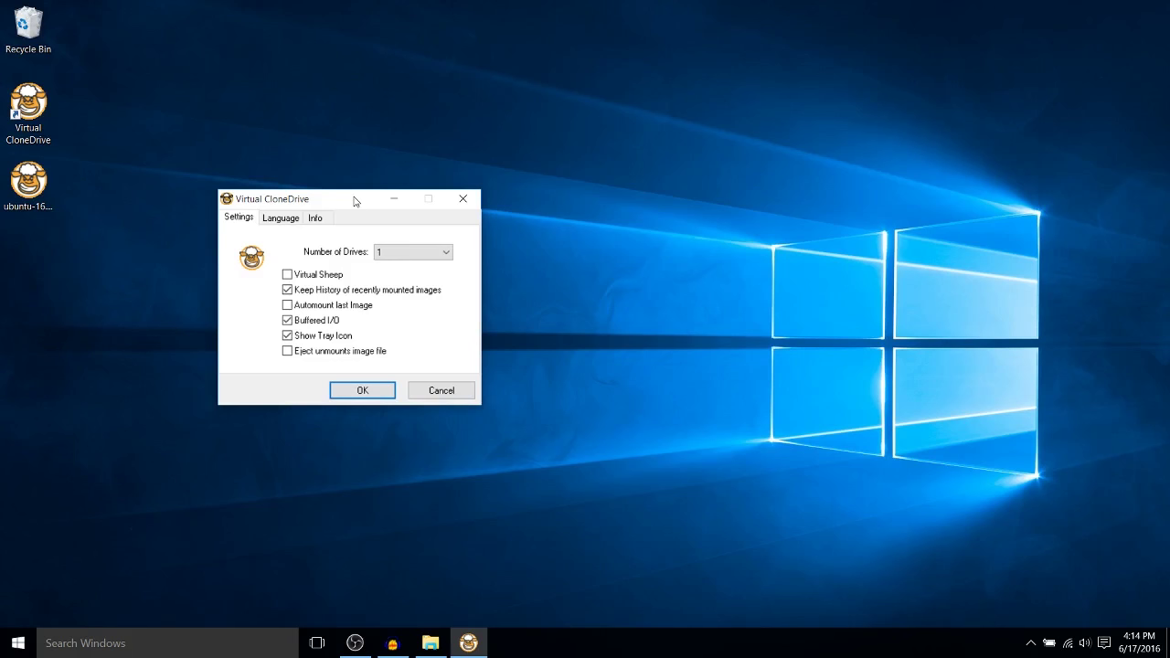
left_click_drag(355, 200, 427, 206)
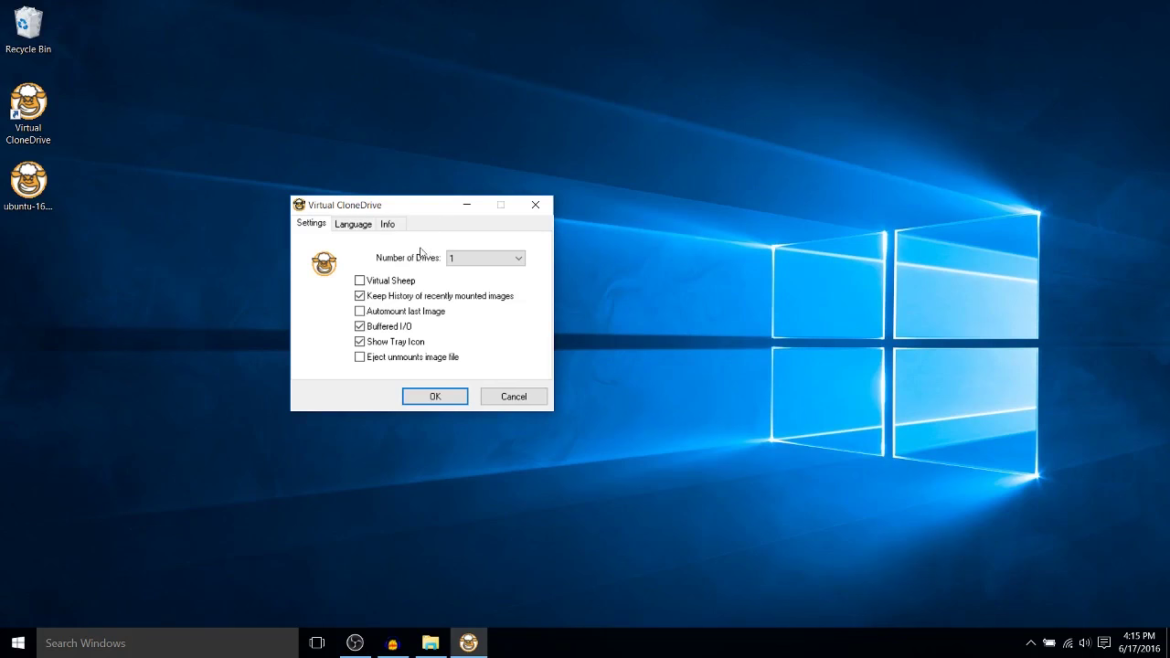
Set the number of virtual drives to 1.
left_click(454, 262)
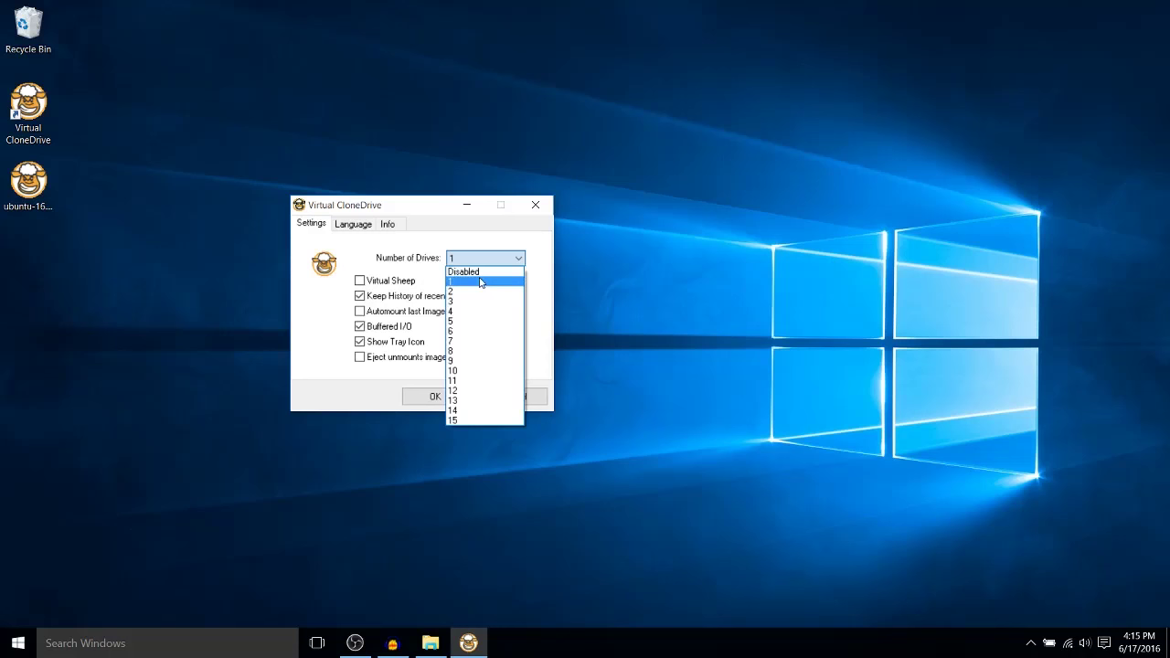
left_click(481, 282)
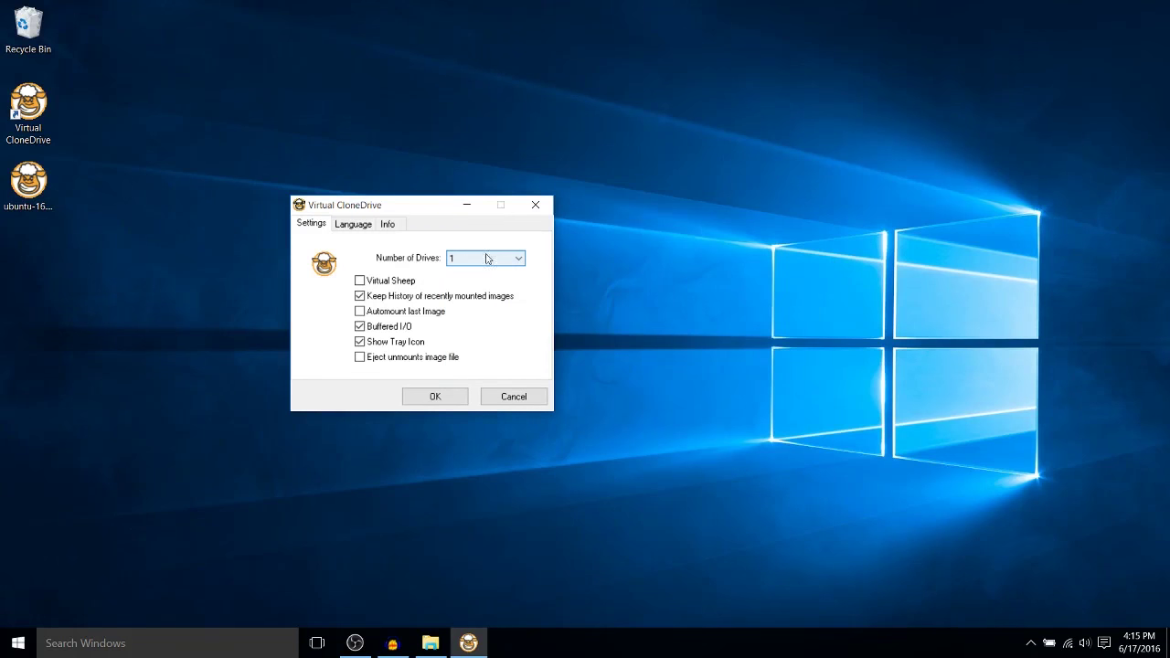
Review the language list and program information, keep English as the language, and accept the Virtual CloneDrive settings.
left_click(370, 225)
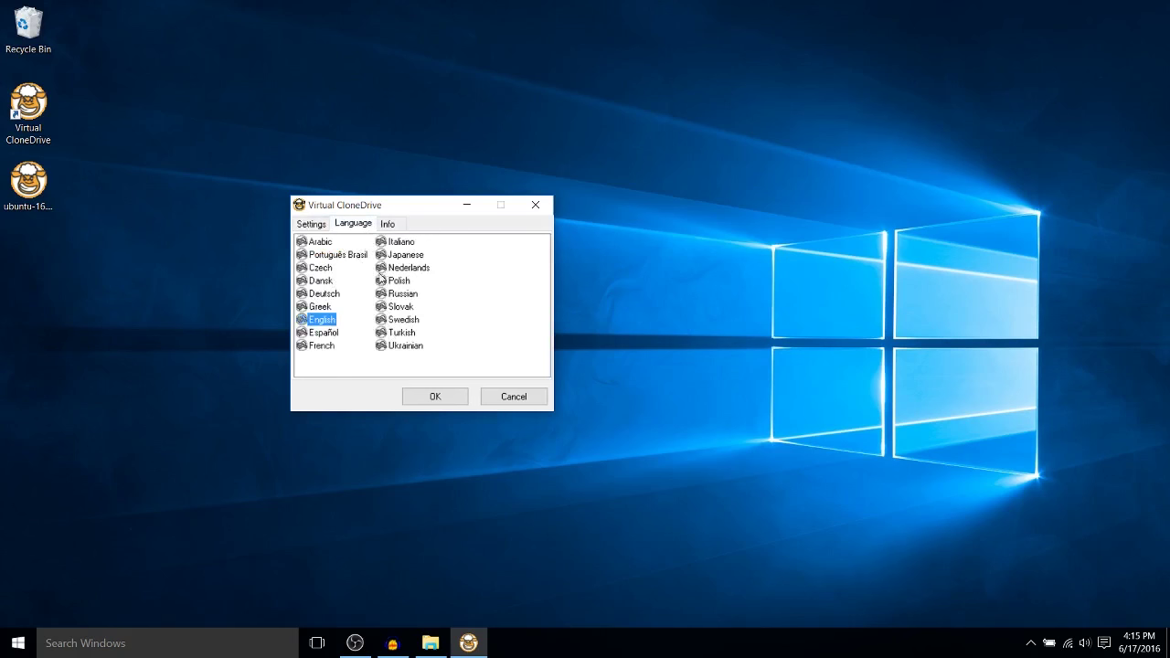
left_click(444, 260)
left_click(393, 224)
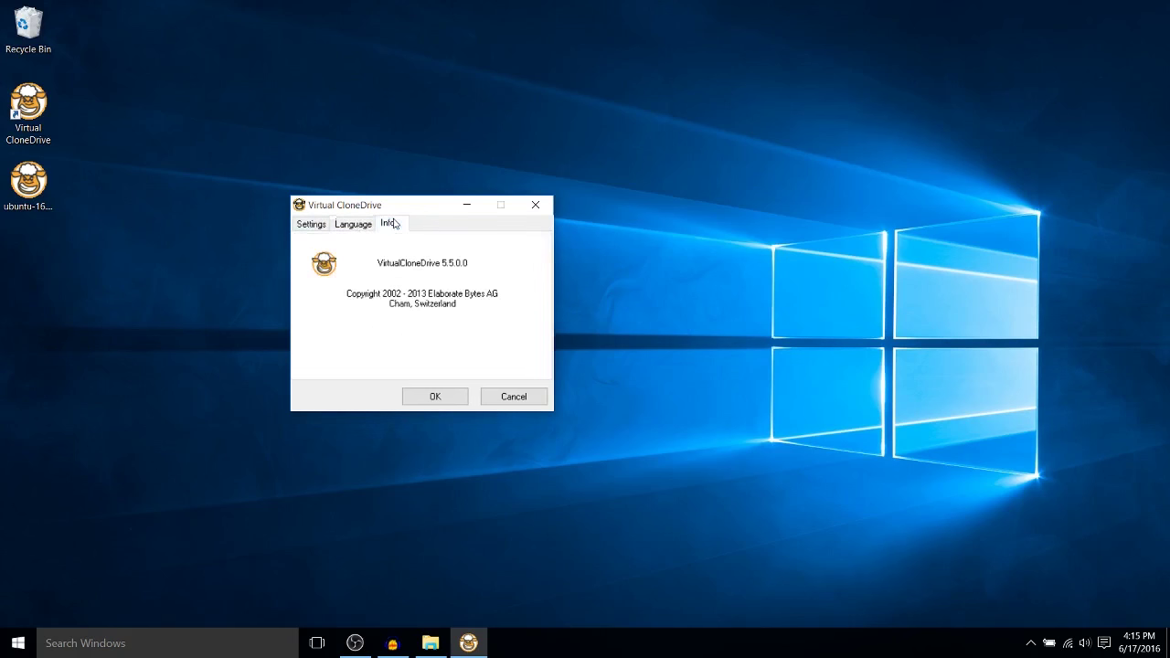
left_click(318, 225)
left_click(384, 226)
left_click(361, 226)
left_click(322, 319)
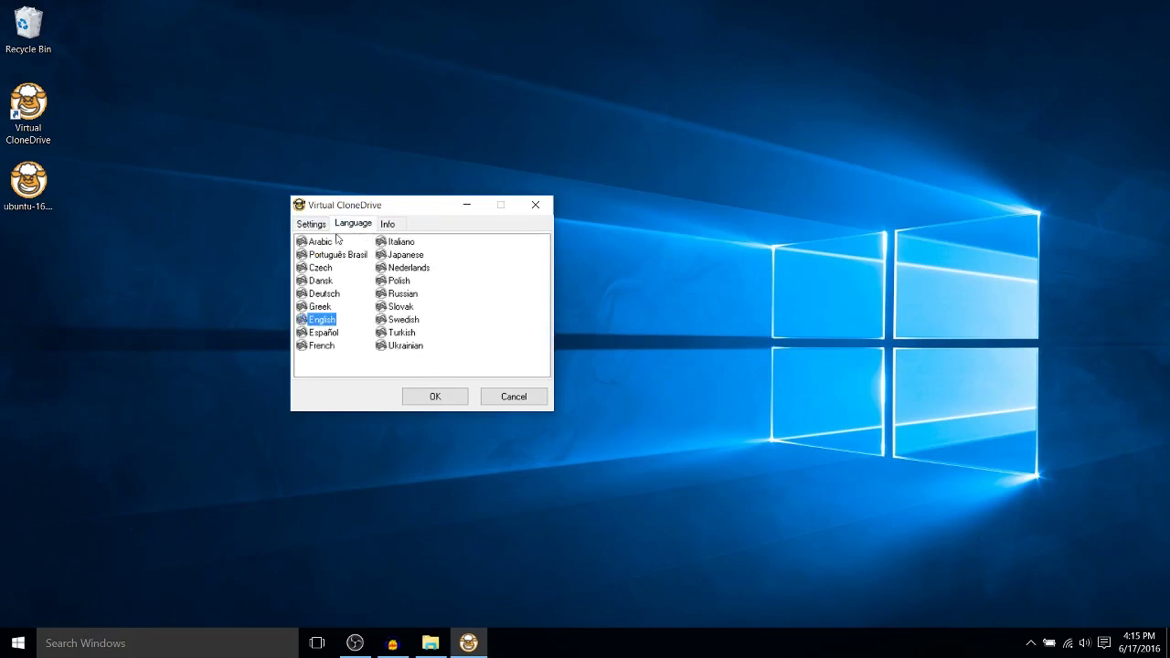
left_click(310, 225)
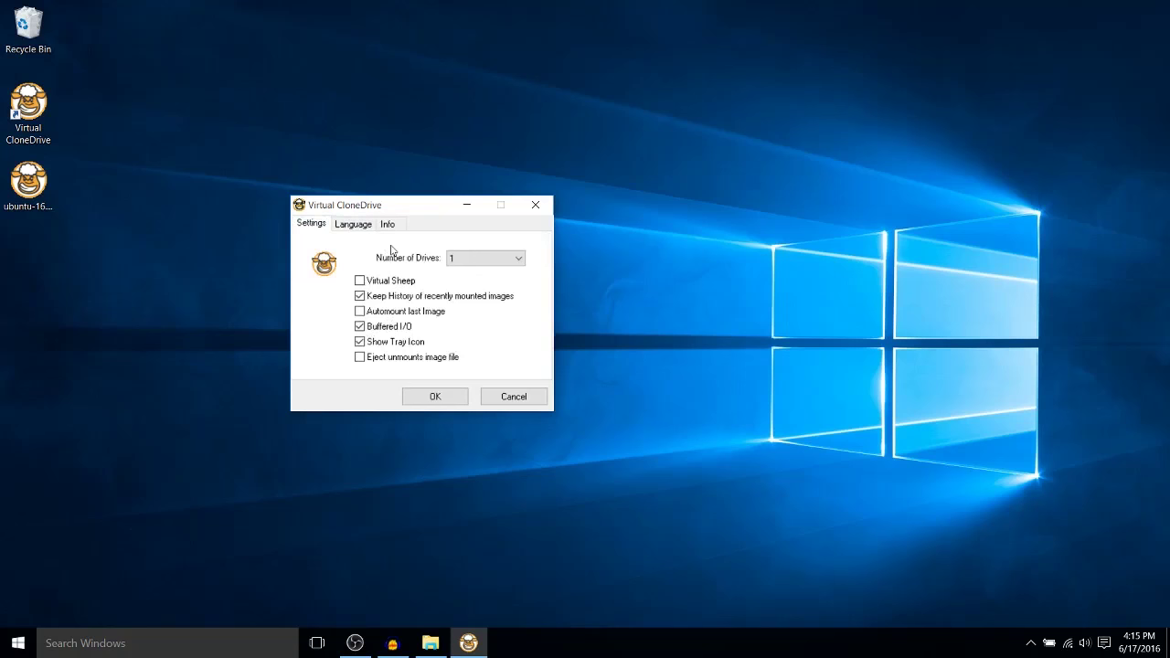
left_click(435, 396)
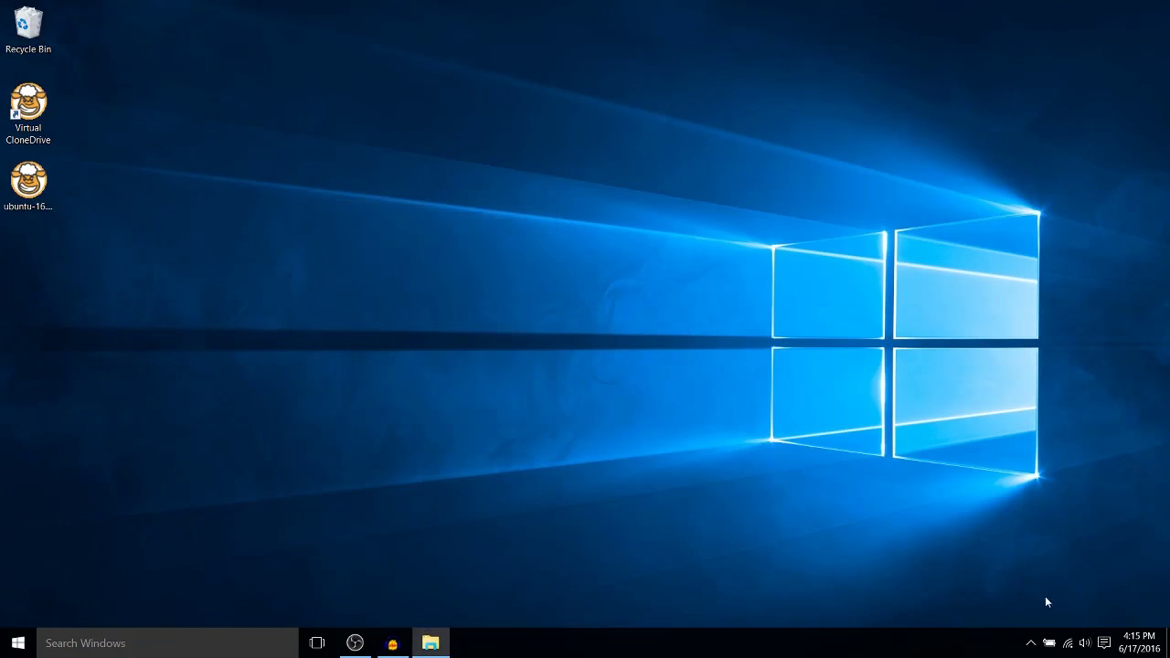
Open the image picker for mounting in virtual drive D: through Virtual CloneDrive's background tray program.
left_click(1031, 643)
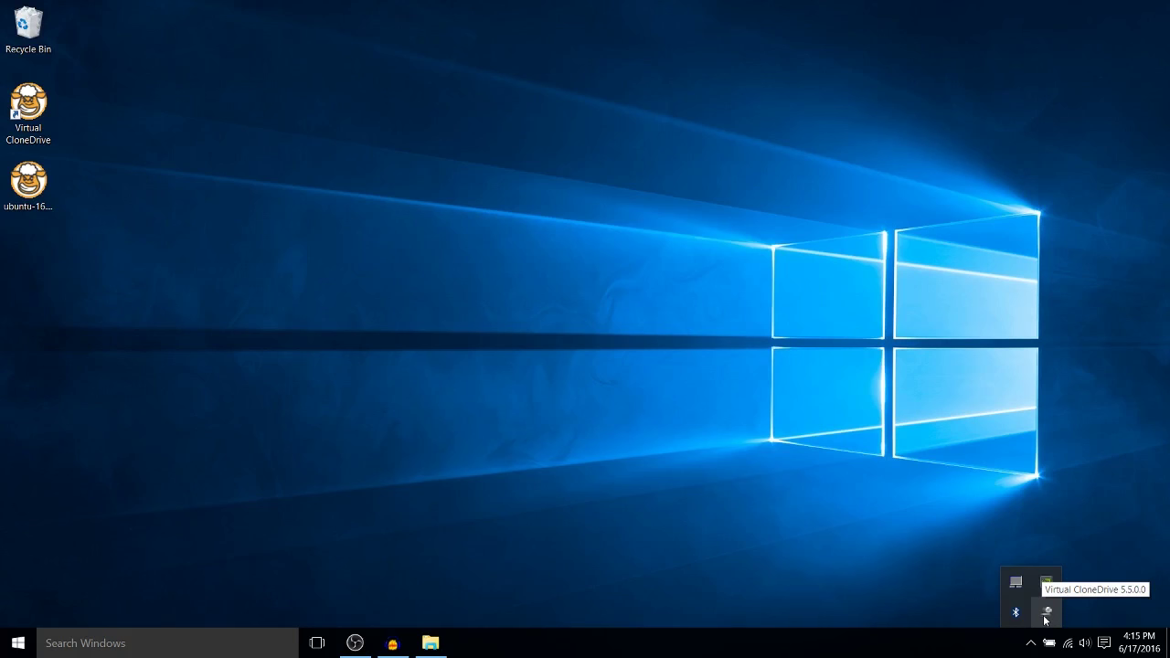
left_click(990, 650)
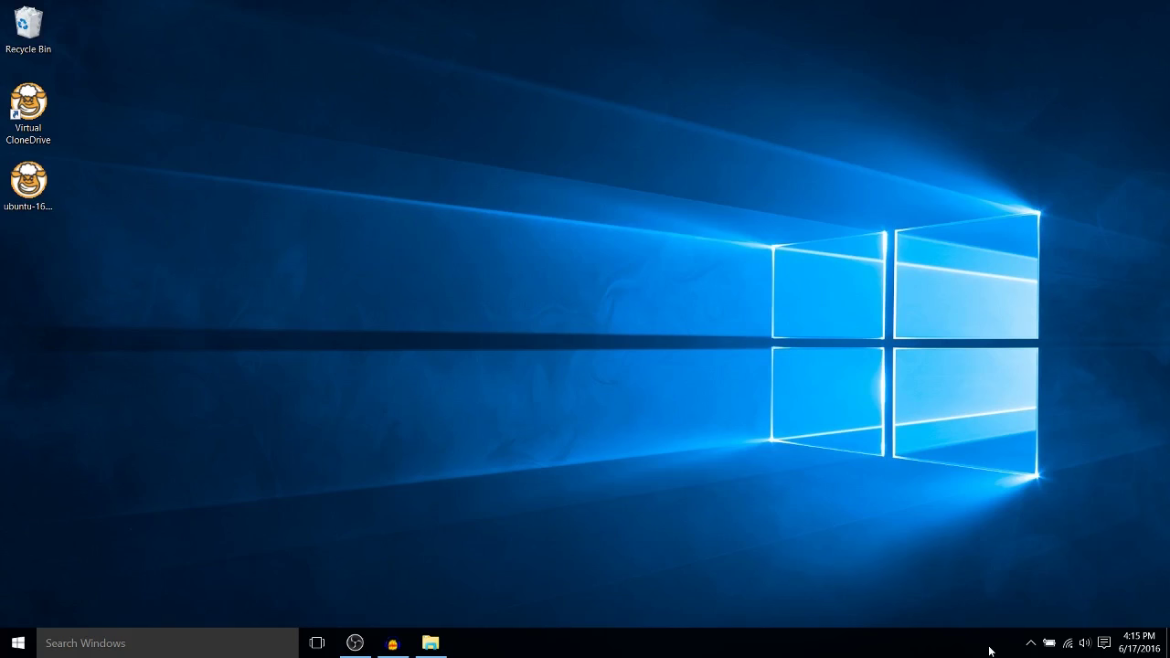
left_click(1031, 642)
right_click(1048, 614)
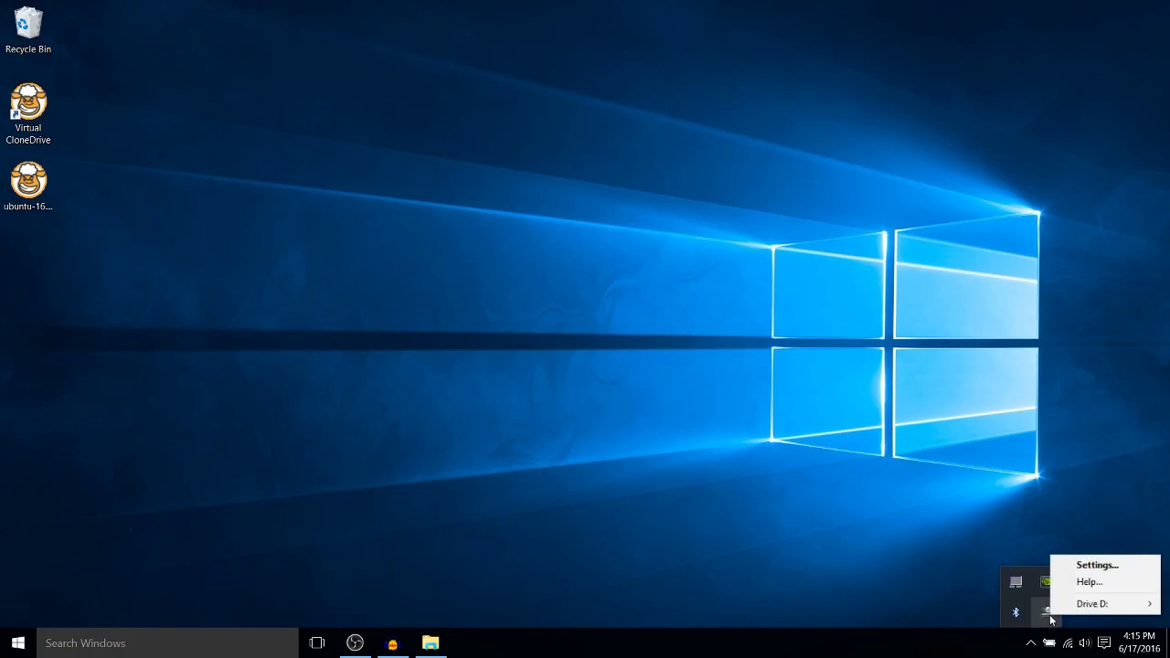
left_click(1069, 611)
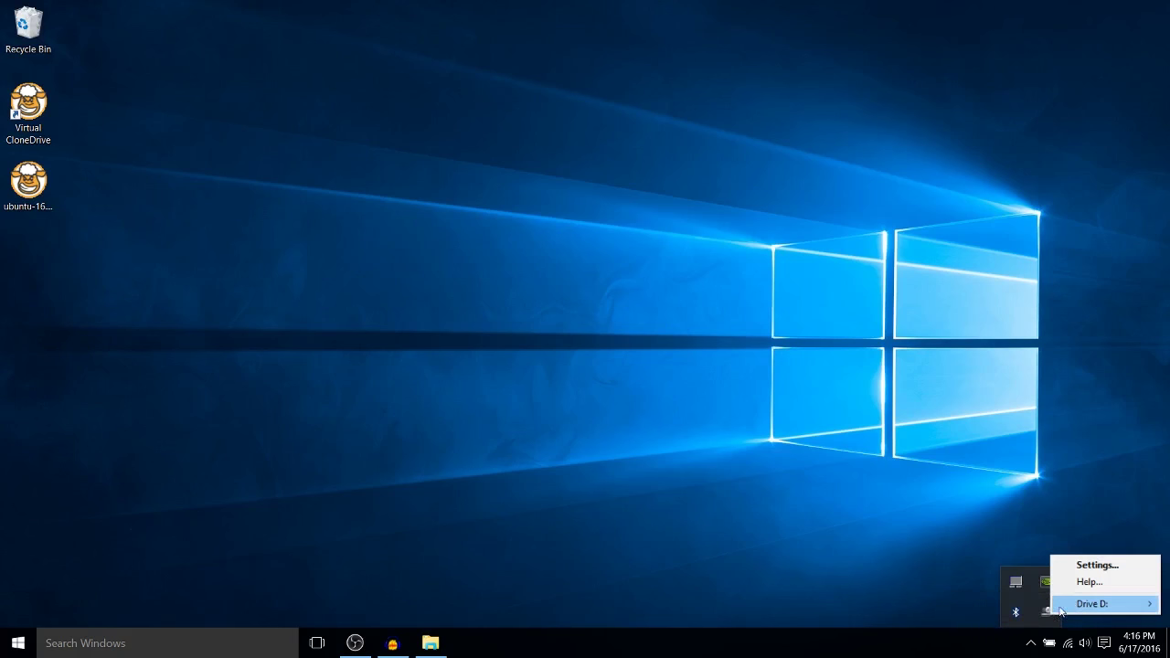
mouse_move(1060, 609)
left_click(985, 603)
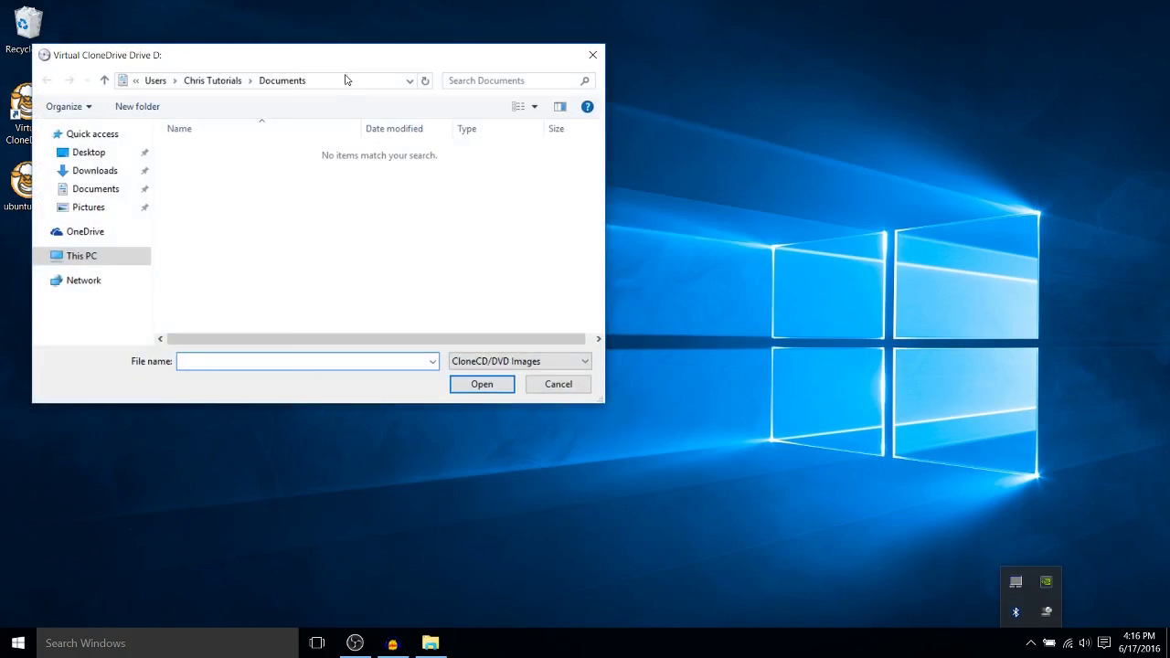
Mount the ubuntu-16.04-desktop-i386 image from the Desktop folder in drive D:.
left_click_drag(347, 57, 575, 115)
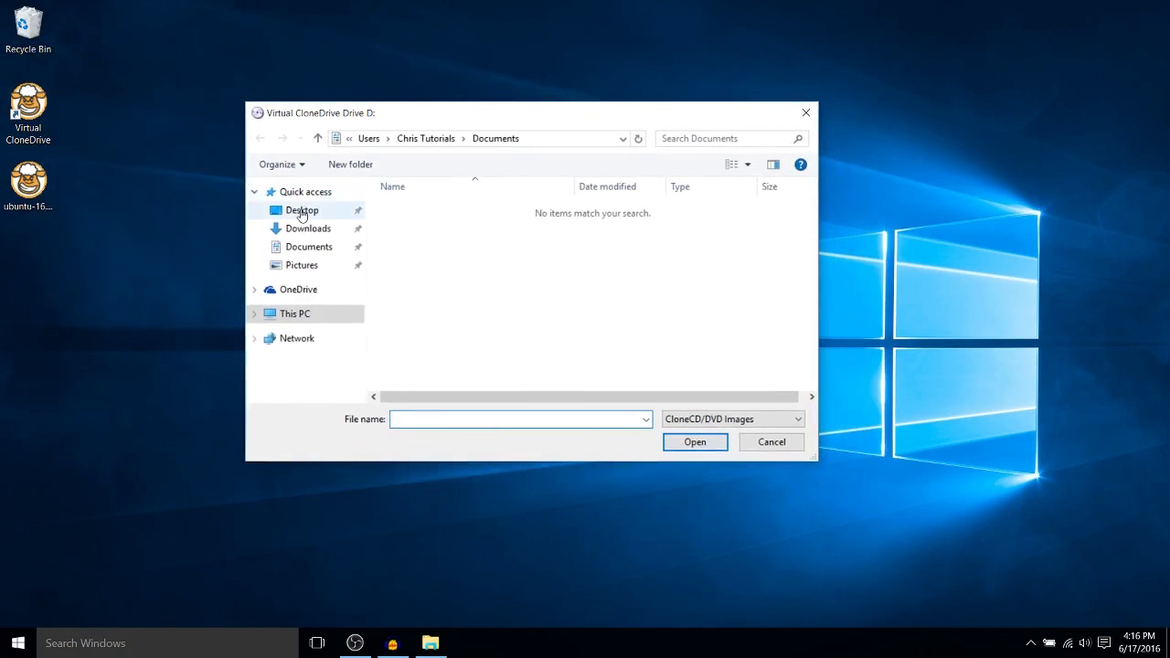
left_click(302, 211)
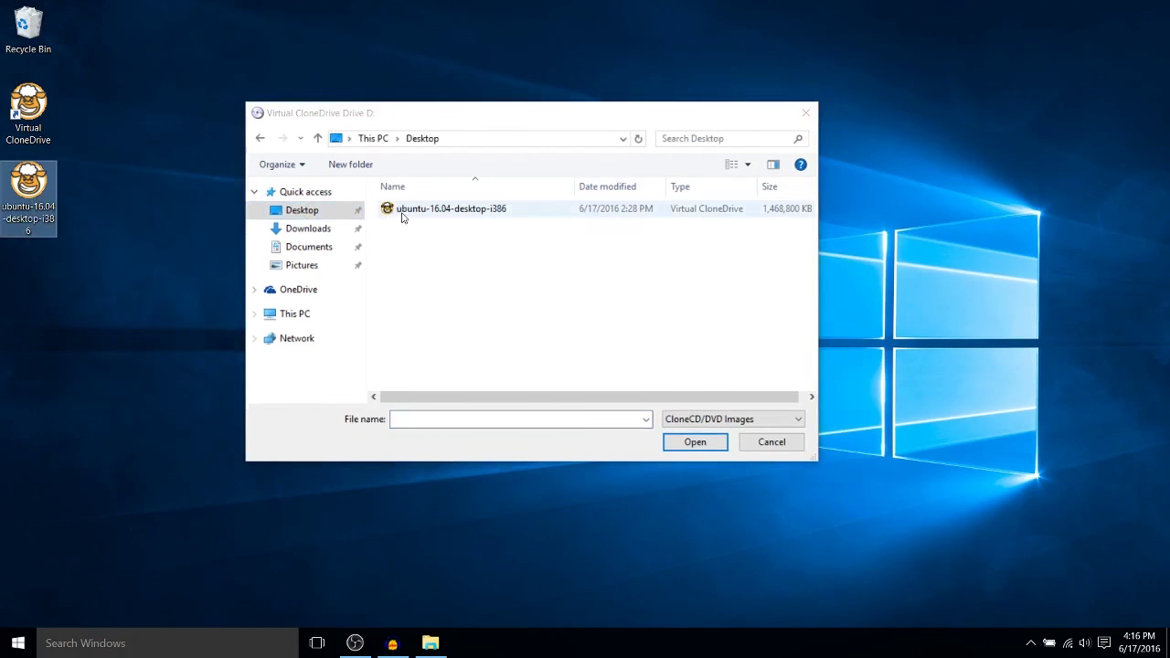
double_click(466, 216)
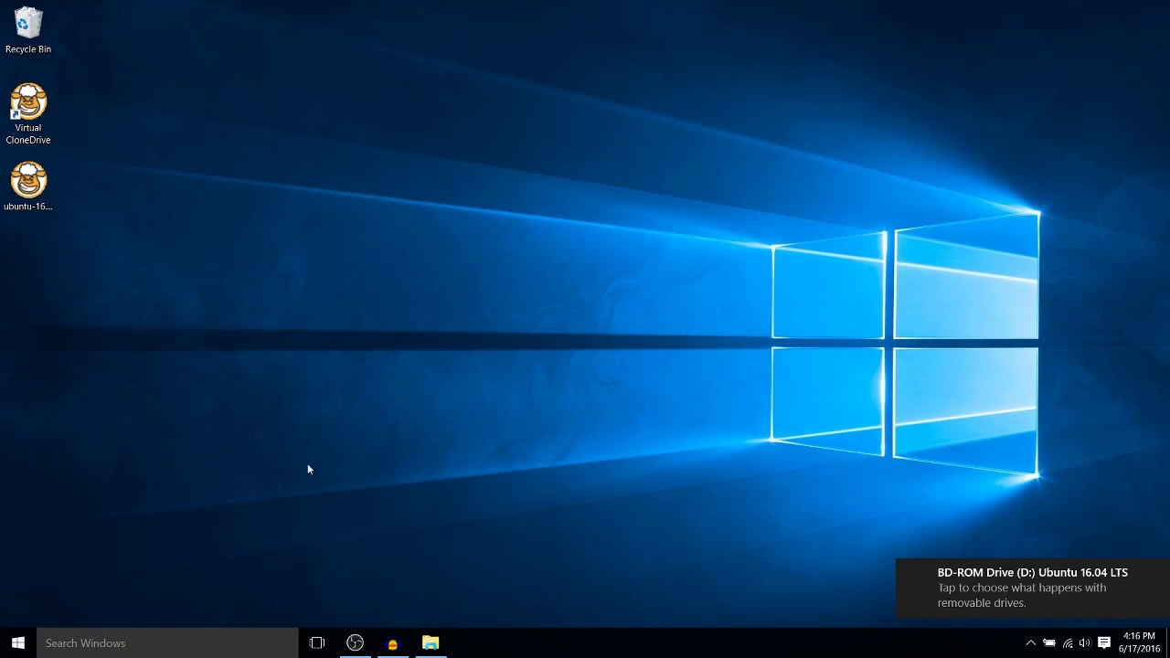
Switch to File Explorer and locate the mounted Ubuntu 16.04 LTS drive D: under This PC.
mouse_move(440, 643)
left_click(431, 644)
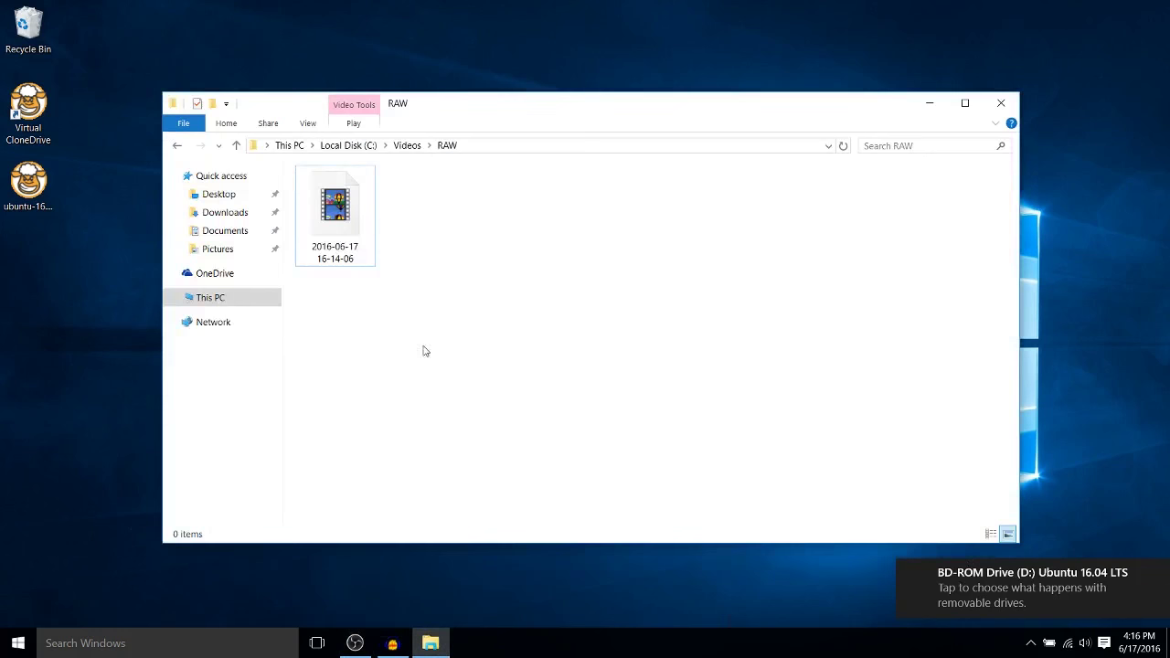
left_click(210, 297)
left_click(590, 318)
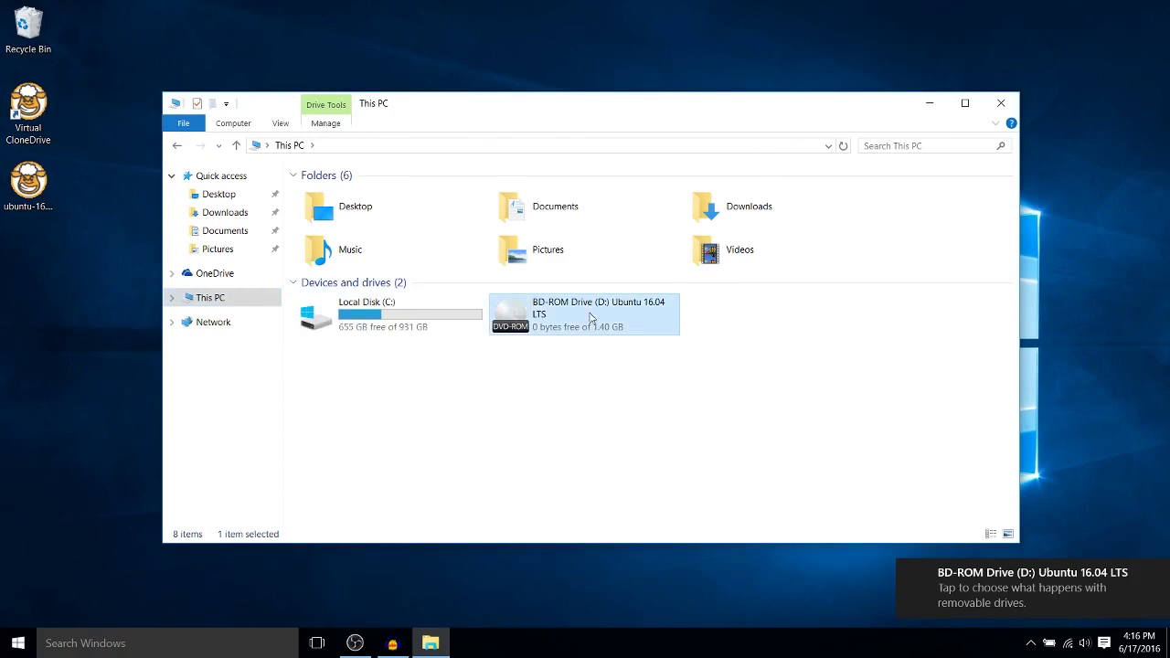
left_click(718, 365)
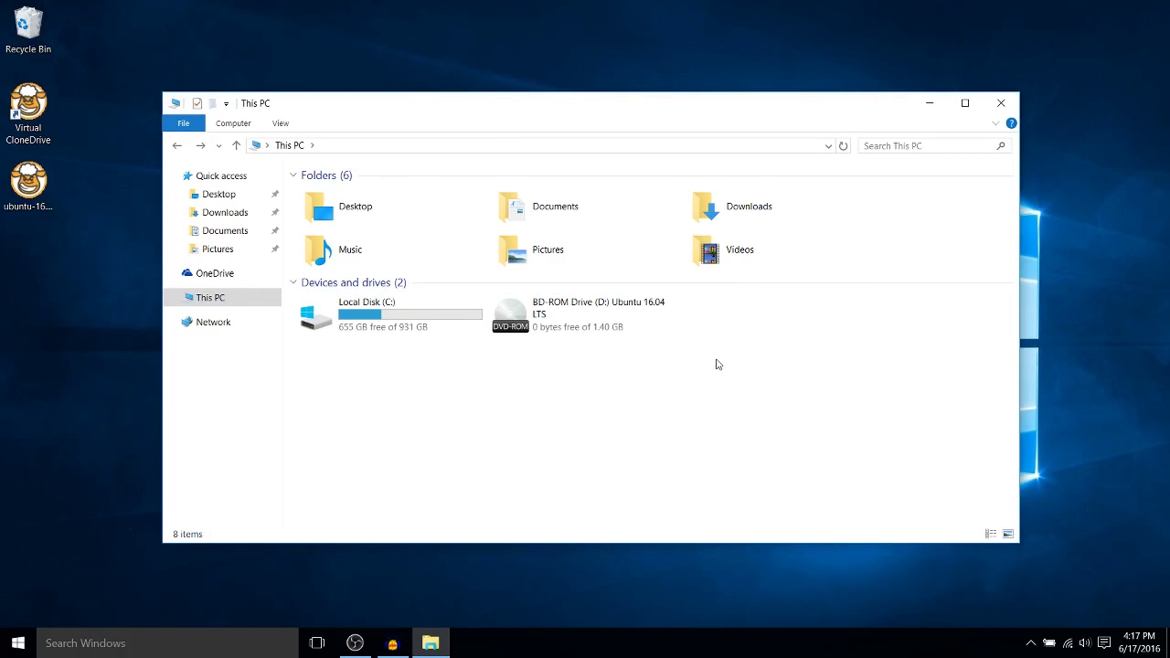
Open the mounted Ubuntu drive D: to view its contents and return to This PC.
left_click(563, 325)
right_click(569, 320)
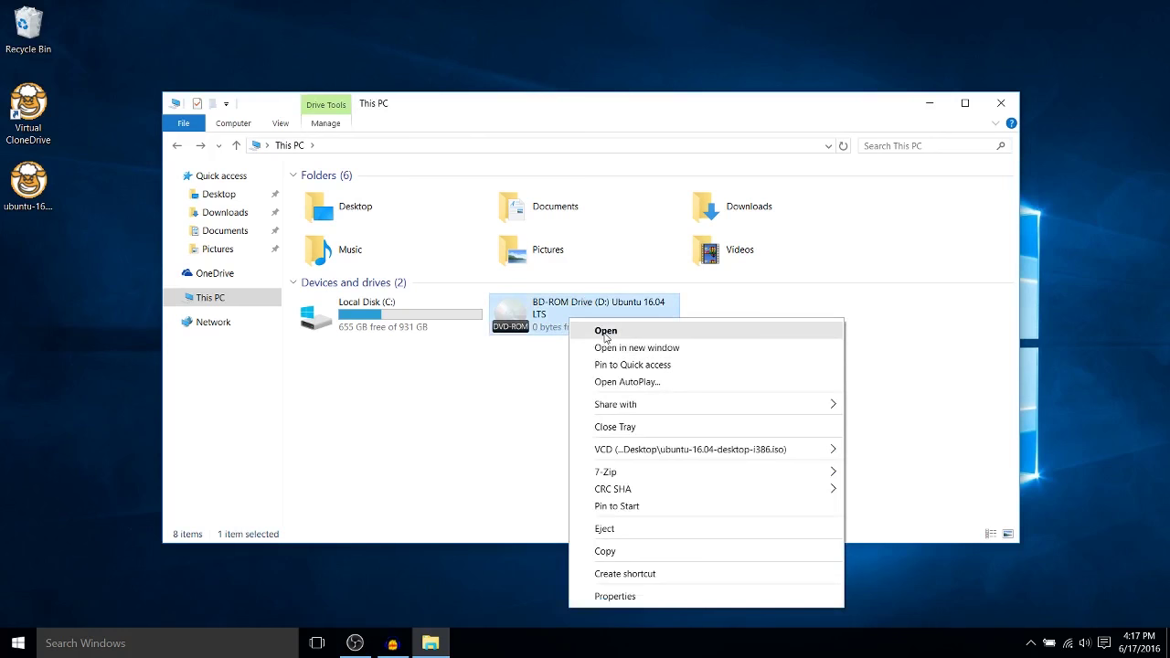
left_click(594, 331)
left_click_drag(528, 437, 307, 149)
left_click(290, 145)
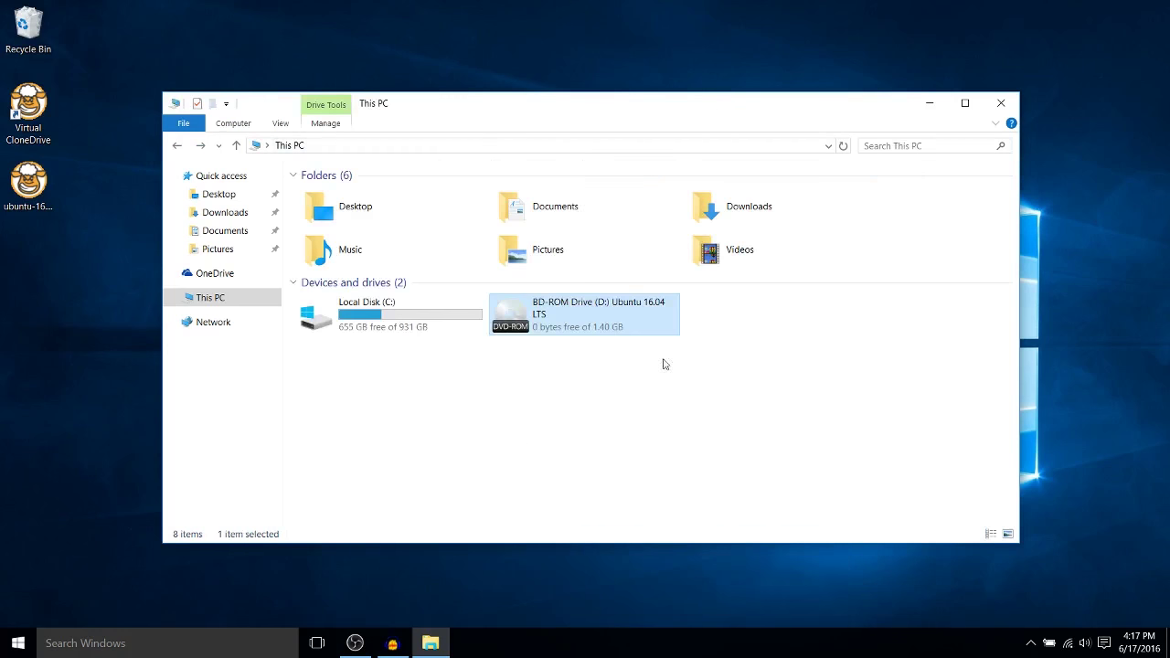
Examine the commands available for the mounted Ubuntu drive D: without choosing one.
left_click(595, 315)
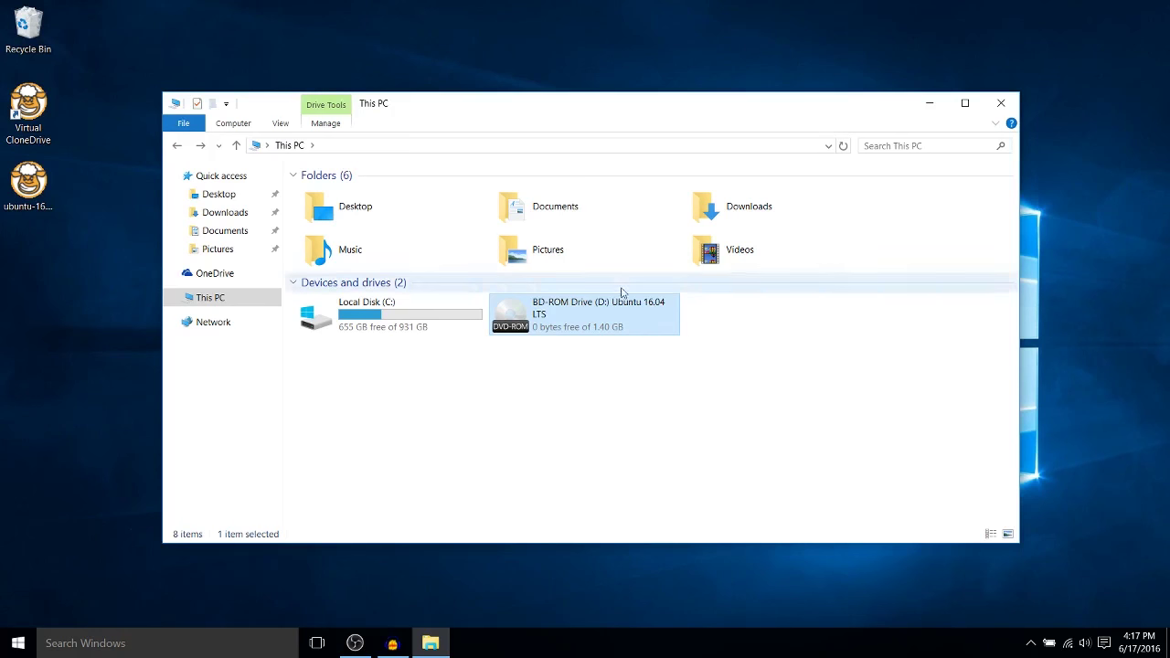
right_click(628, 335)
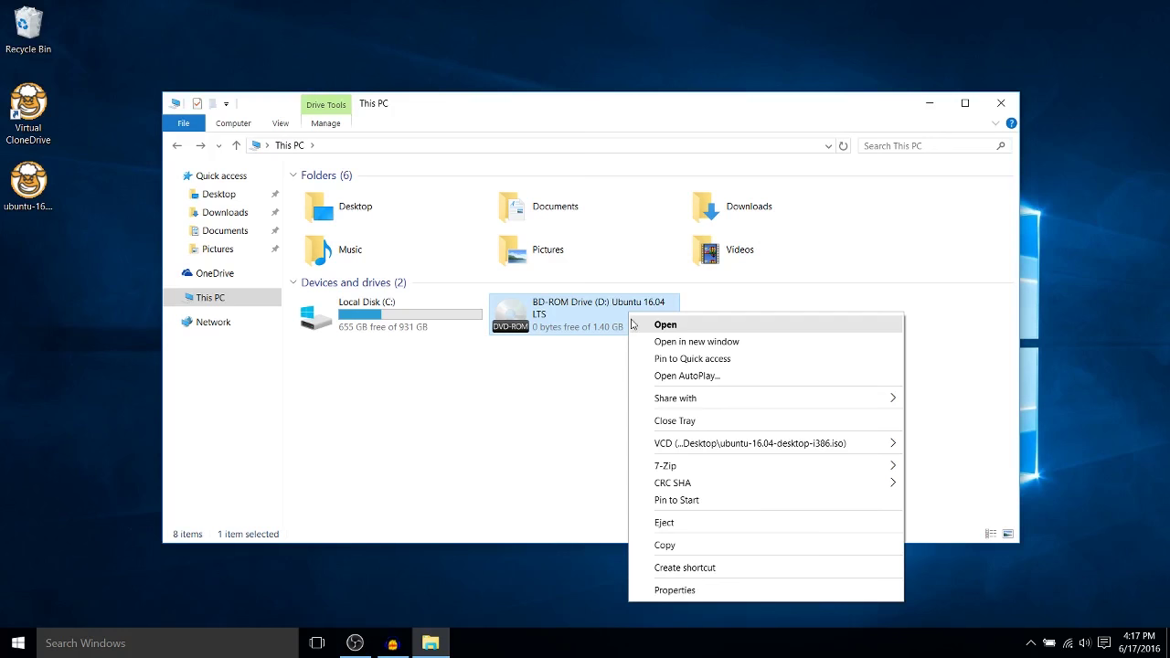
left_click(535, 373)
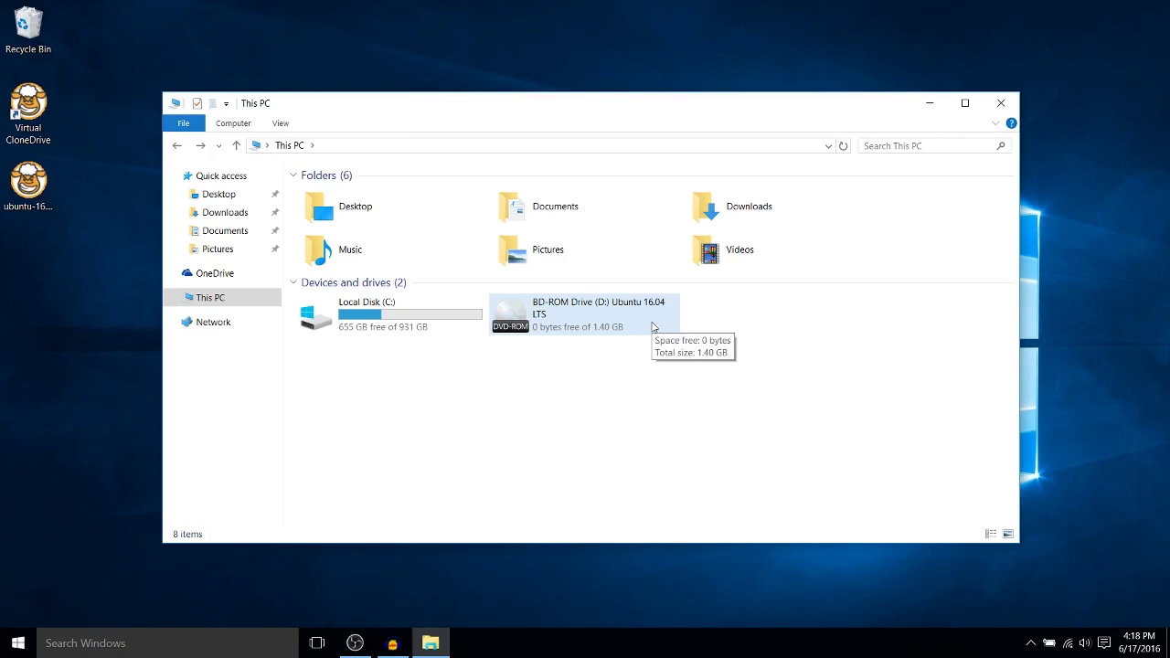
Minimize File Explorer and launch Virtual CloneDrive from the desktop.
left_click(929, 103)
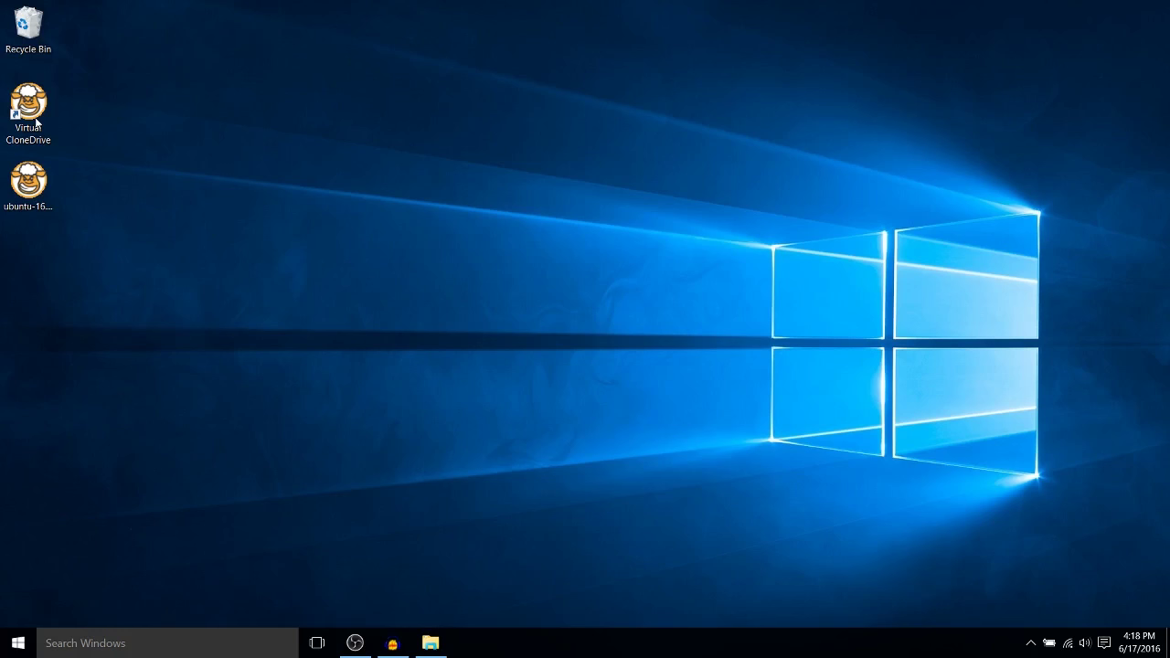
left_click(36, 122)
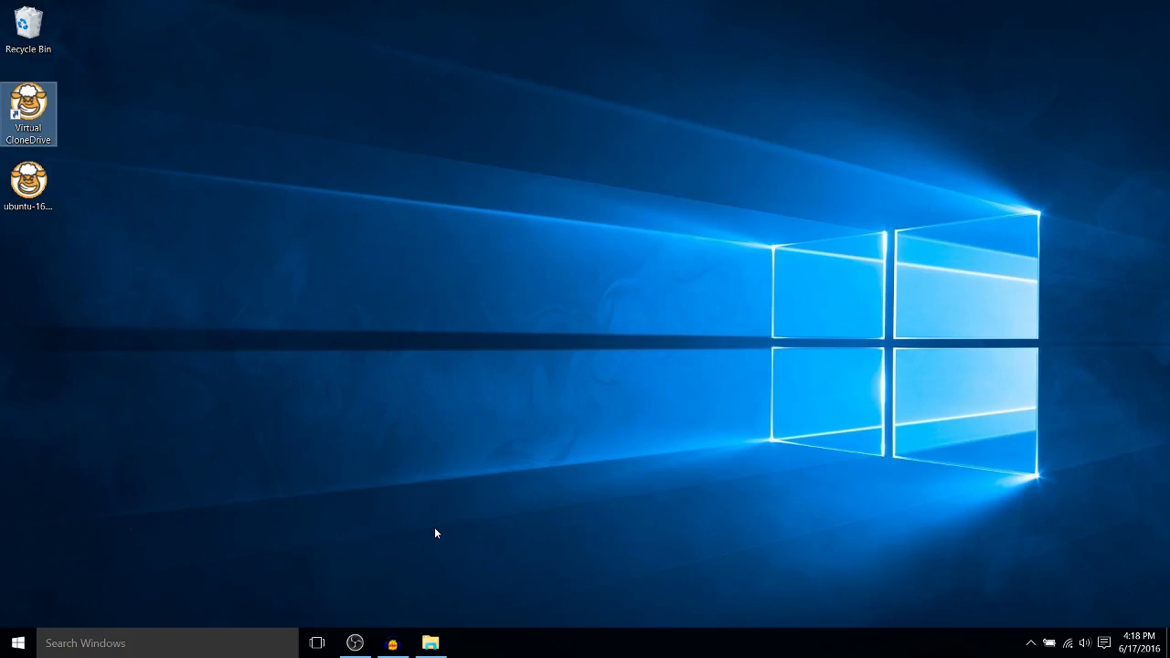
double_click(37, 122)
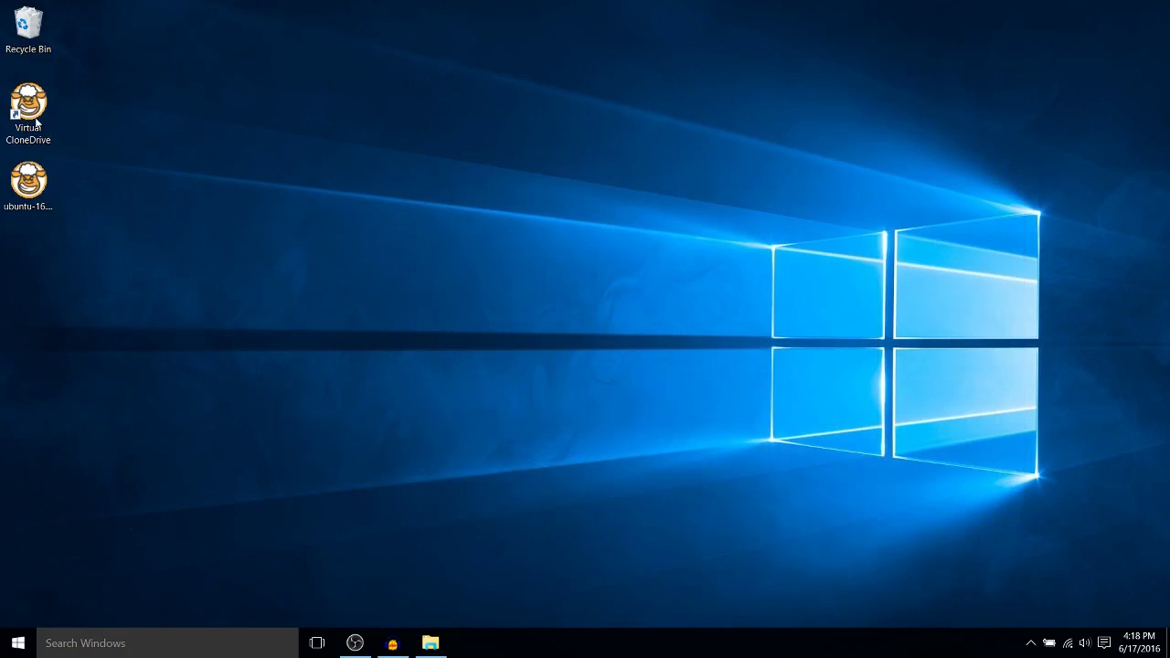